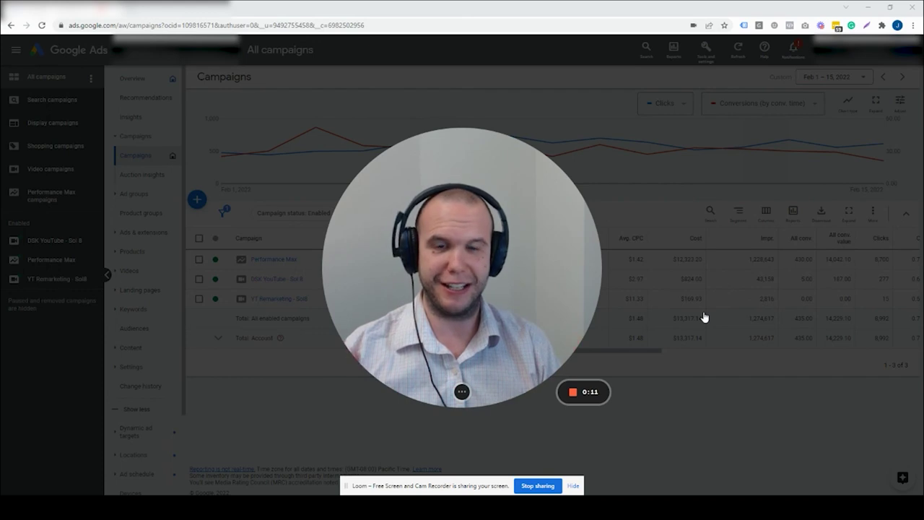
mouse_move(558, 344)
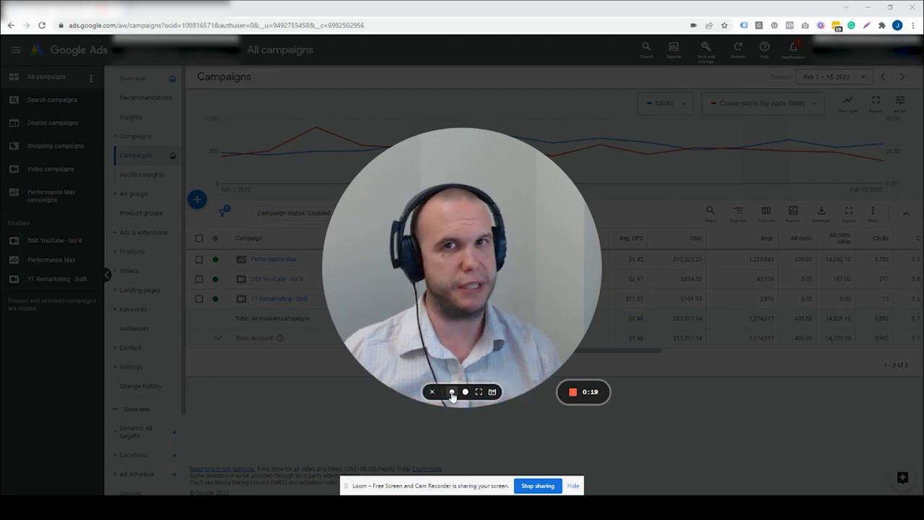
left_click(452, 392)
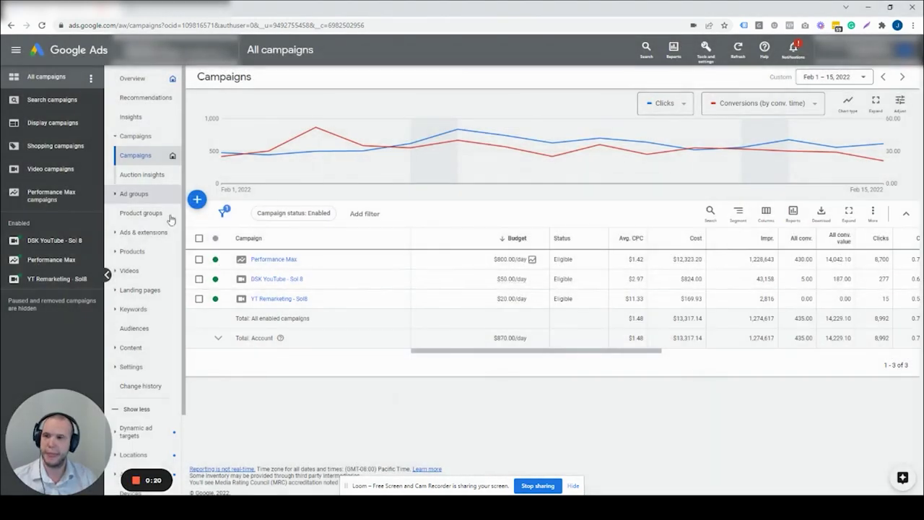
Step: Open the Performance Max campaign's Insights and show 50 rows in the search categories table
left_click(264, 260)
left_click(132, 117)
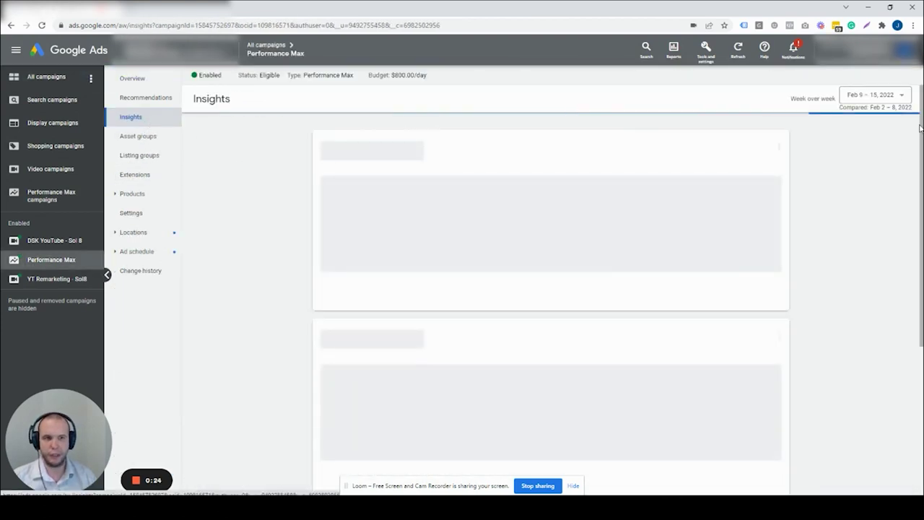
scroll(910, 293, "down", 5)
scroll(863, 295, "up", 1)
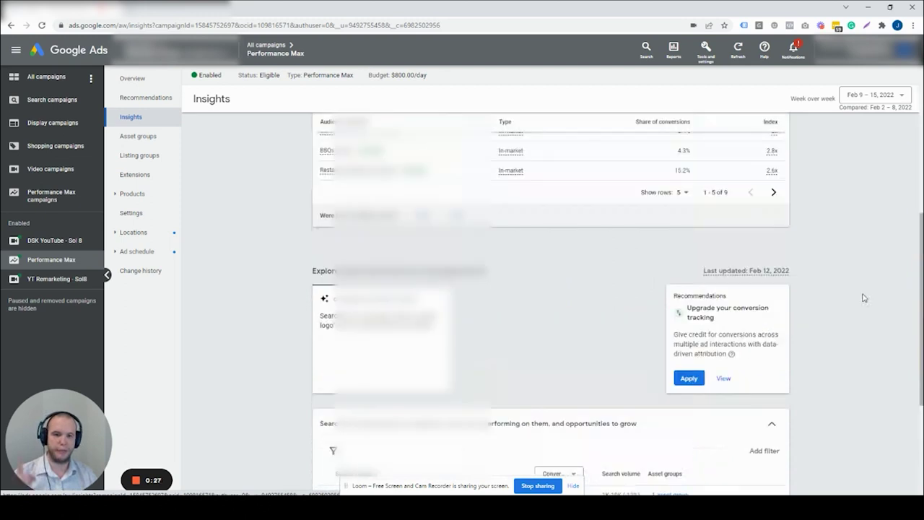
scroll(862, 295, "down", 3)
left_click(676, 393)
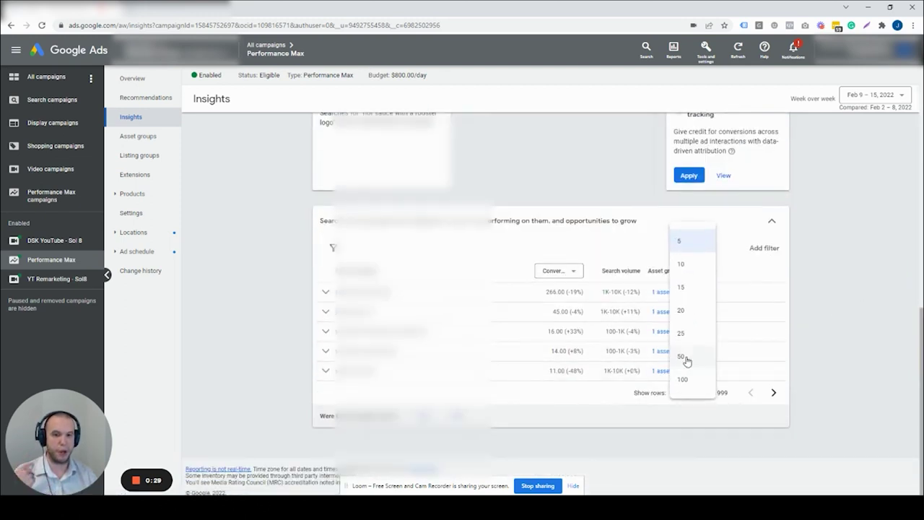
left_click(687, 358)
scroll(856, 347, "down", 4)
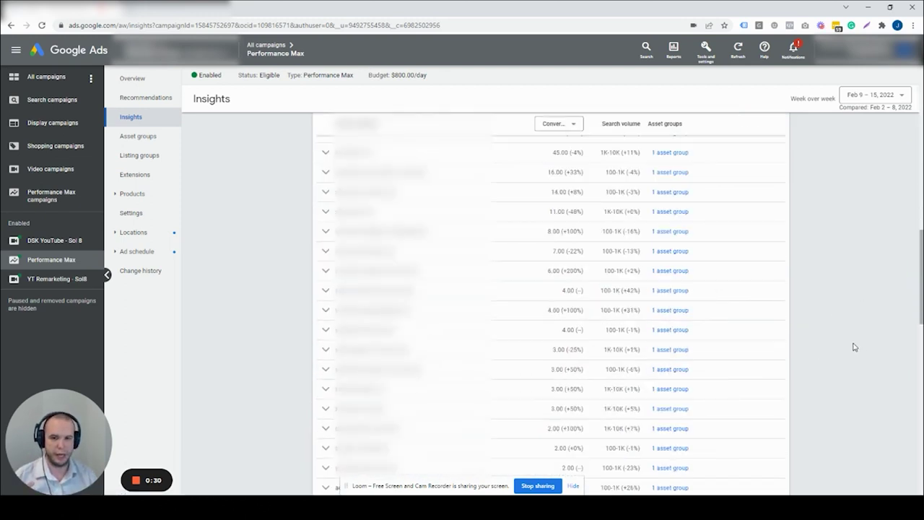
Step: Switch the search categories table's metric to Conv. value and sort the rows by it in descending order
scroll(856, 347, "up", 1)
left_click(575, 161)
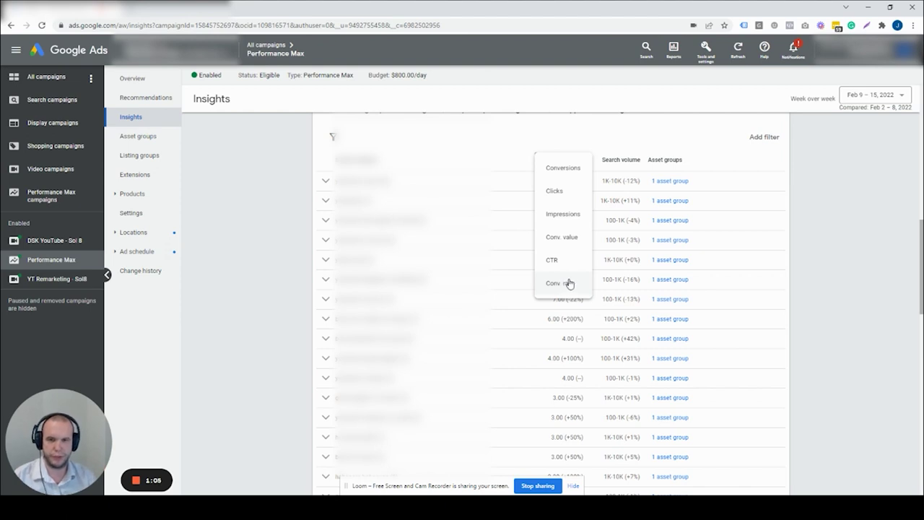
left_click(568, 239)
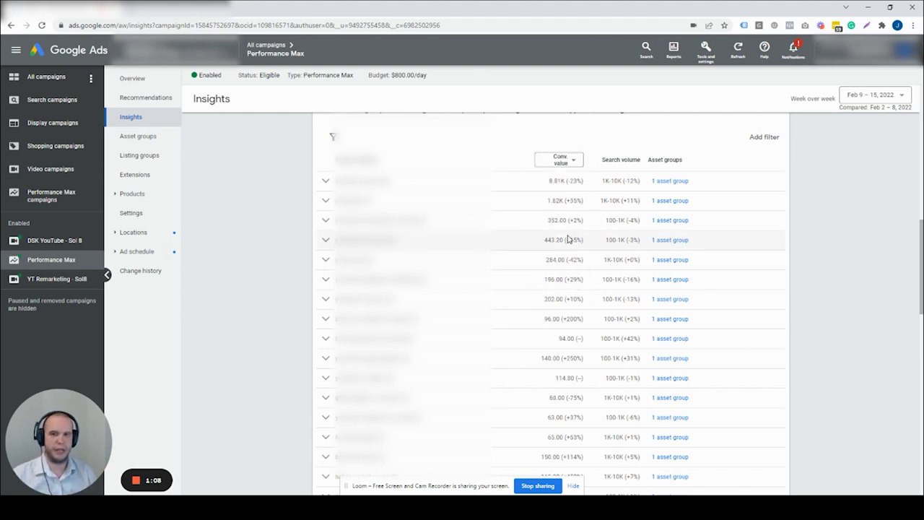
left_click(541, 162)
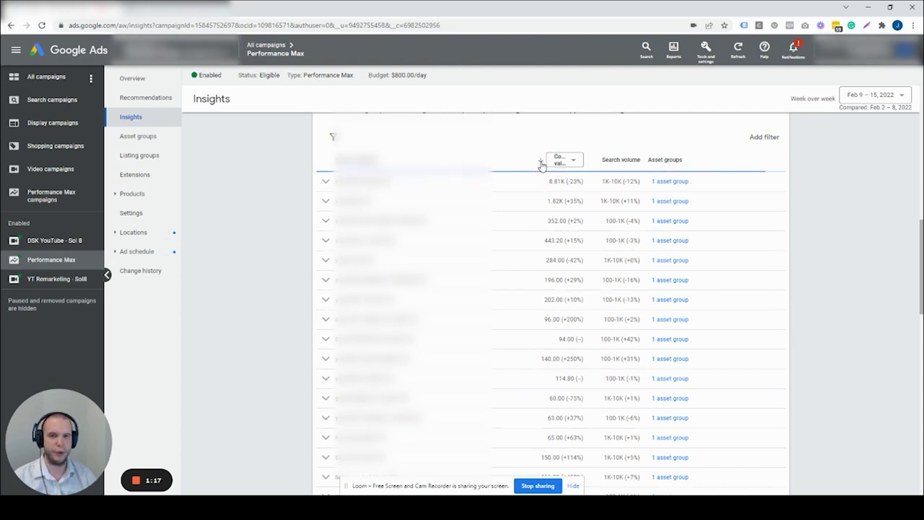
Step: Expand the second search category with a conversion value of 57.00 and switch the table's metric to CTR
scroll(838, 284, "down", 4)
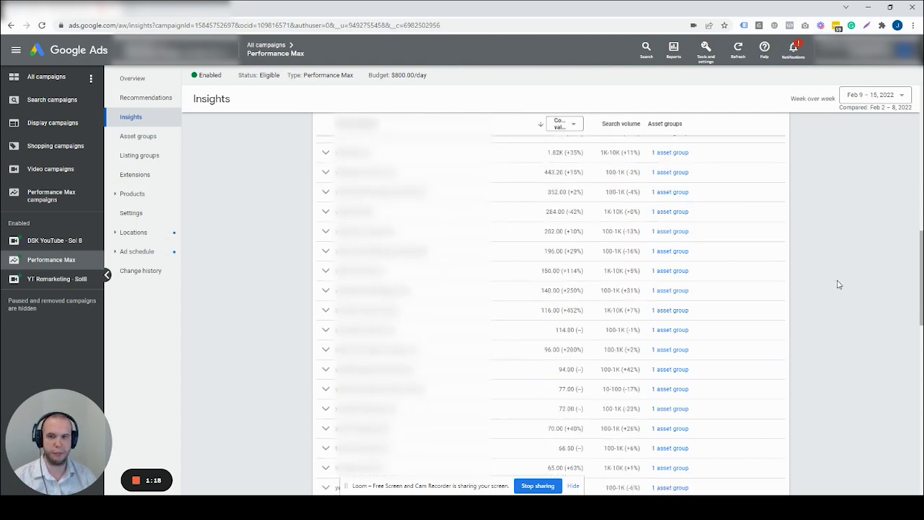
scroll(838, 284, "down", 2)
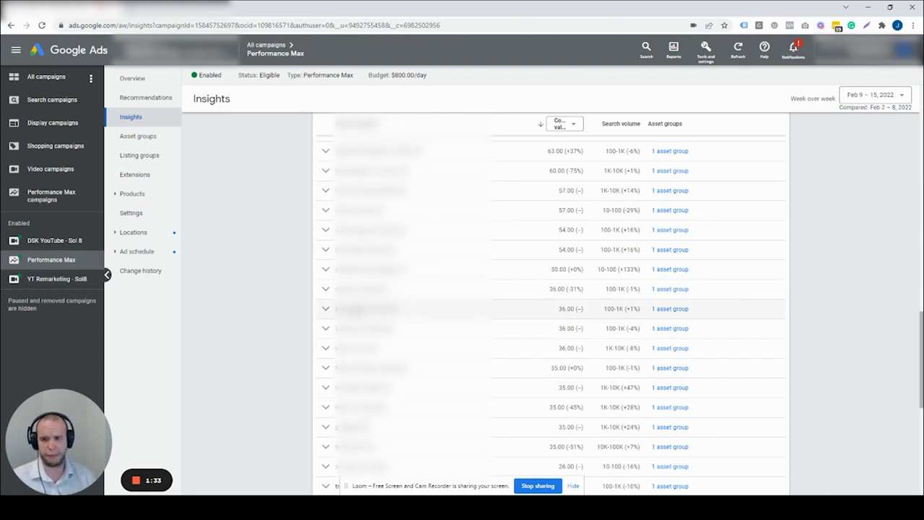
left_click(326, 212)
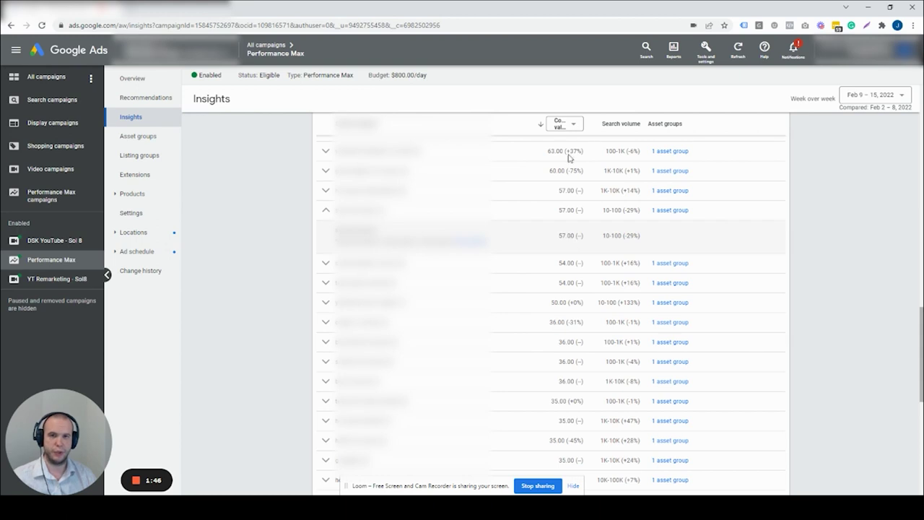
left_click(576, 124)
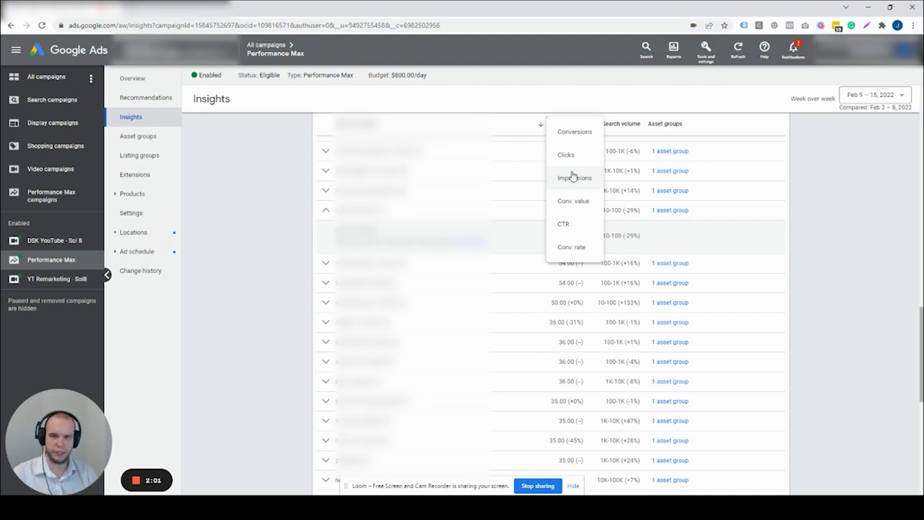
left_click(571, 225)
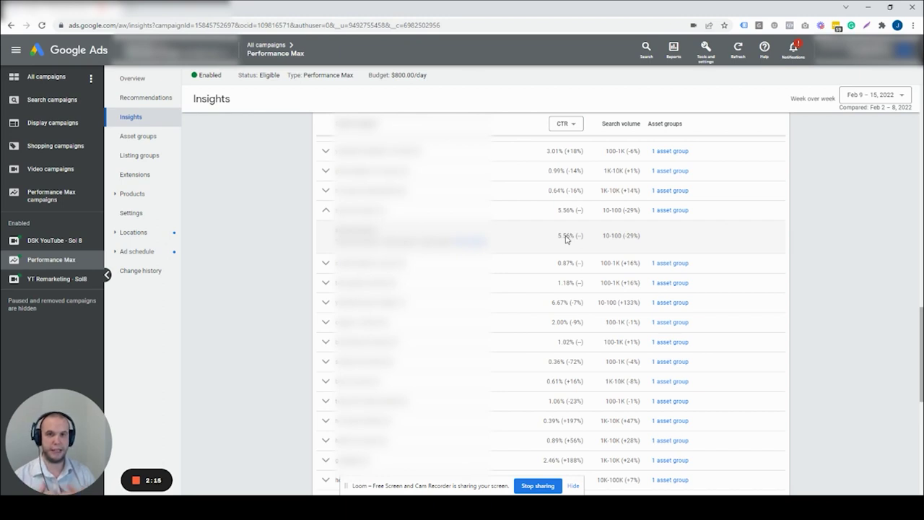
mouse_move(77, 482)
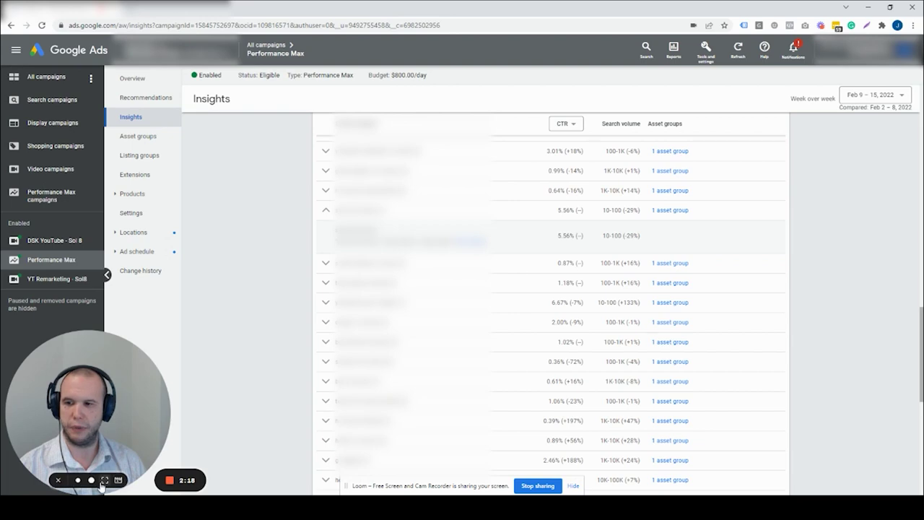
left_click(76, 481)
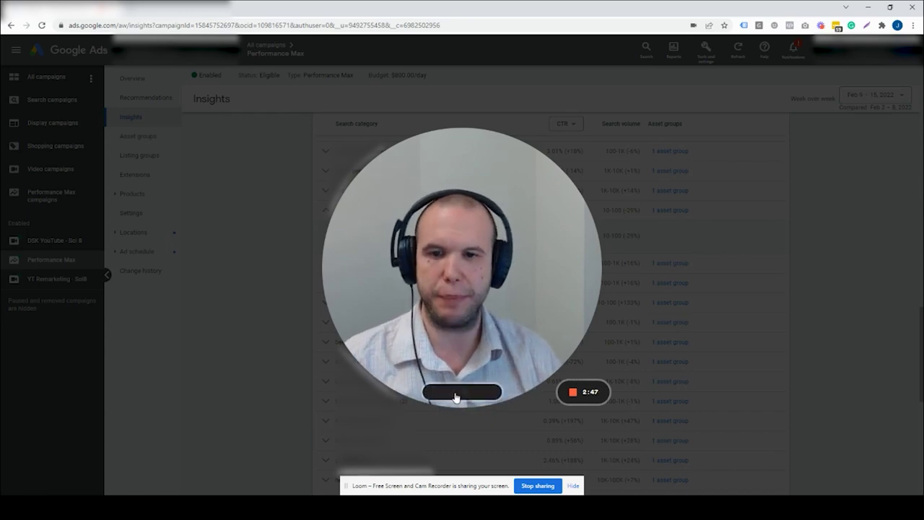
left_click(437, 392)
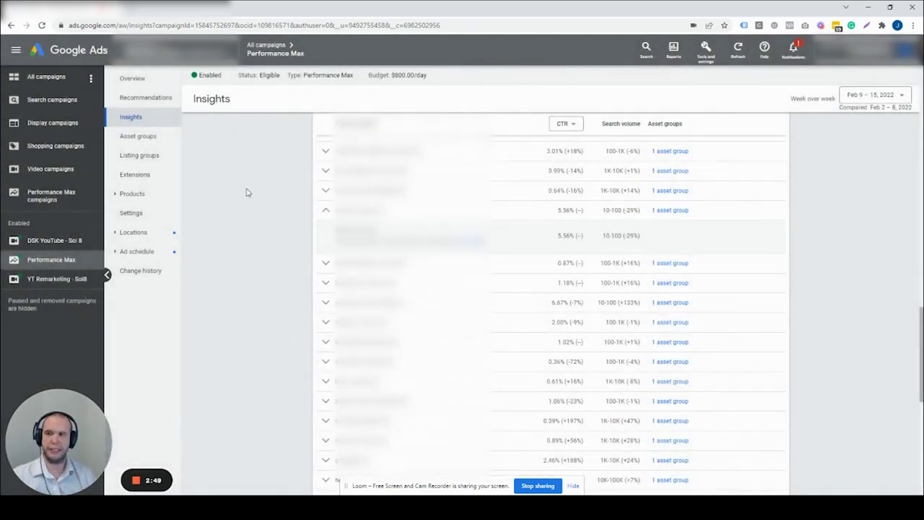
Step: Open the Performance Max campaign's listing groups
left_click(158, 154)
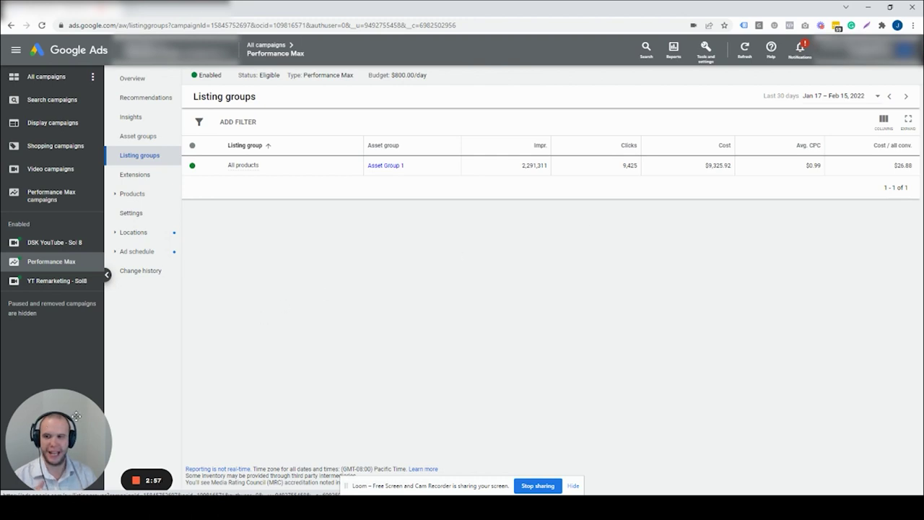
left_click(113, 392)
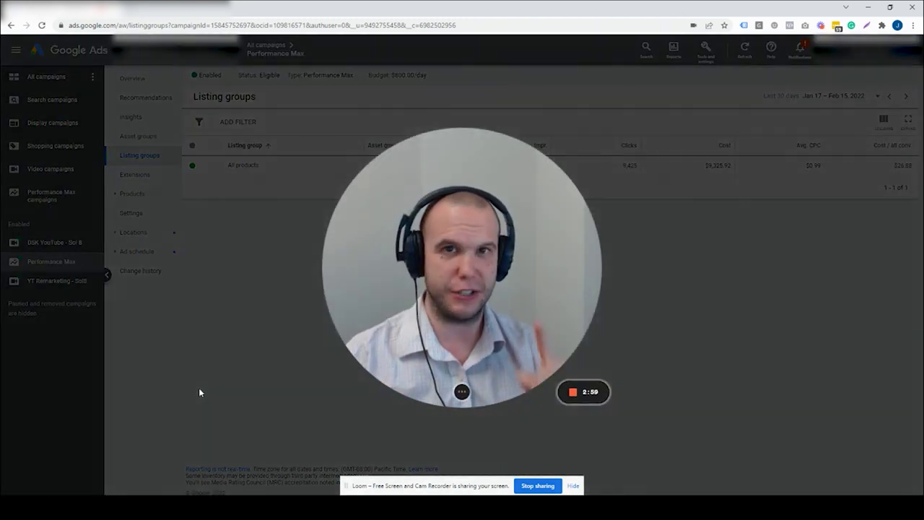
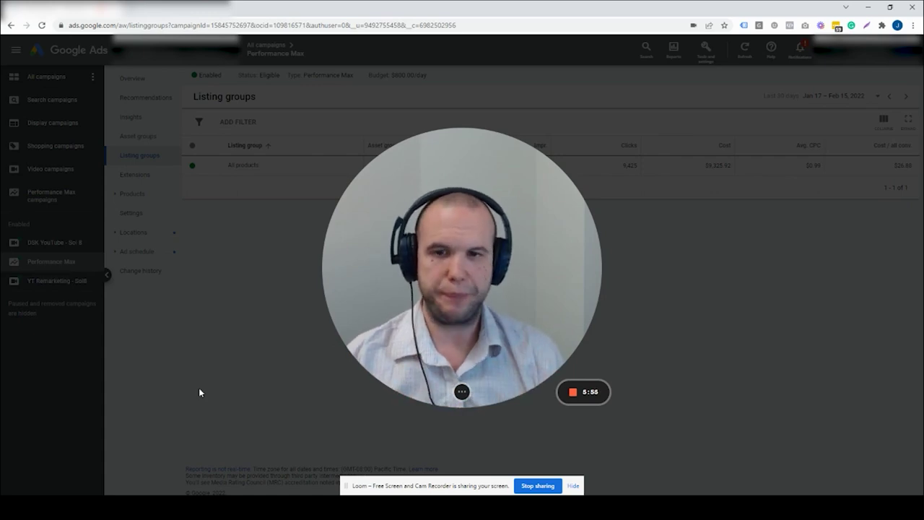
left_click(452, 393)
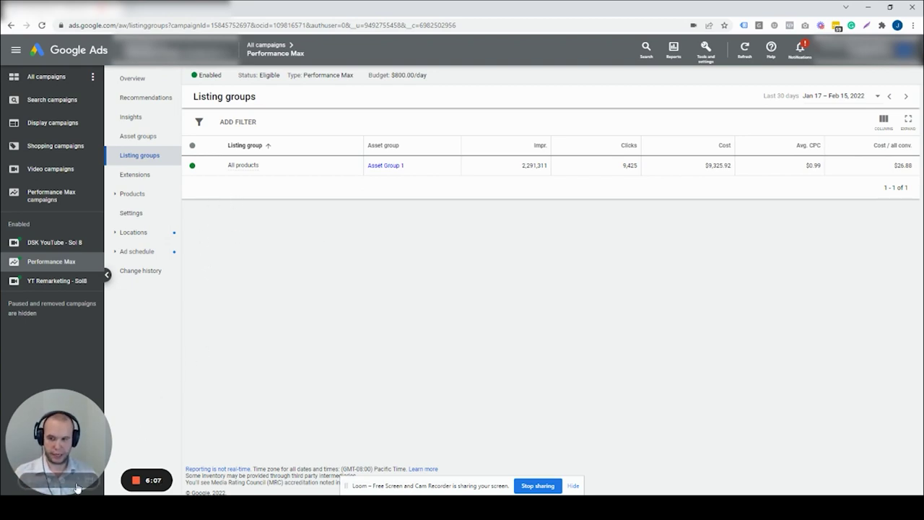
left_click(94, 427)
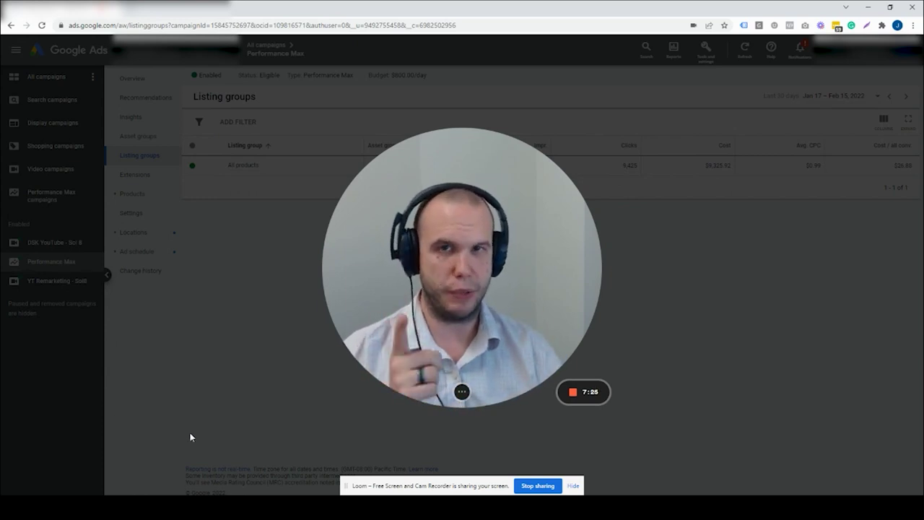
mouse_move(411, 393)
left_click(383, 345)
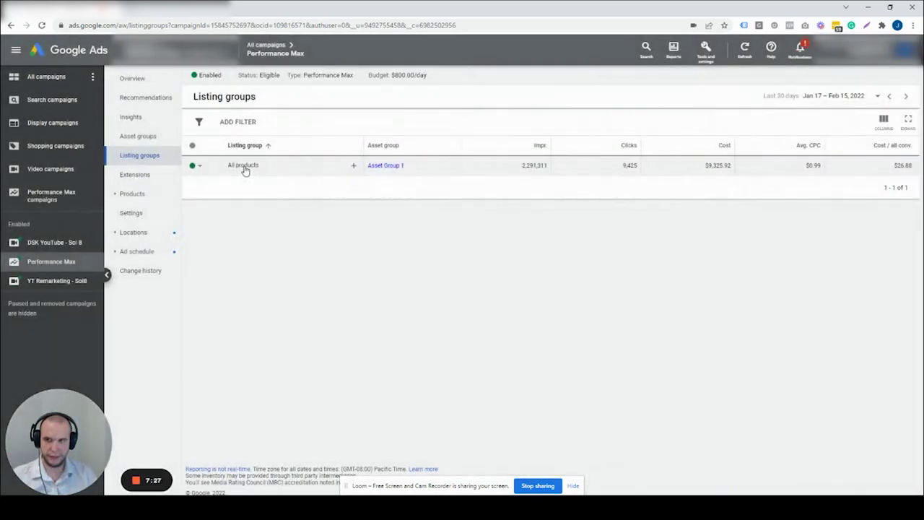
Step: Open the list of submitted products belonging to the All products listing group
mouse_move(245, 171)
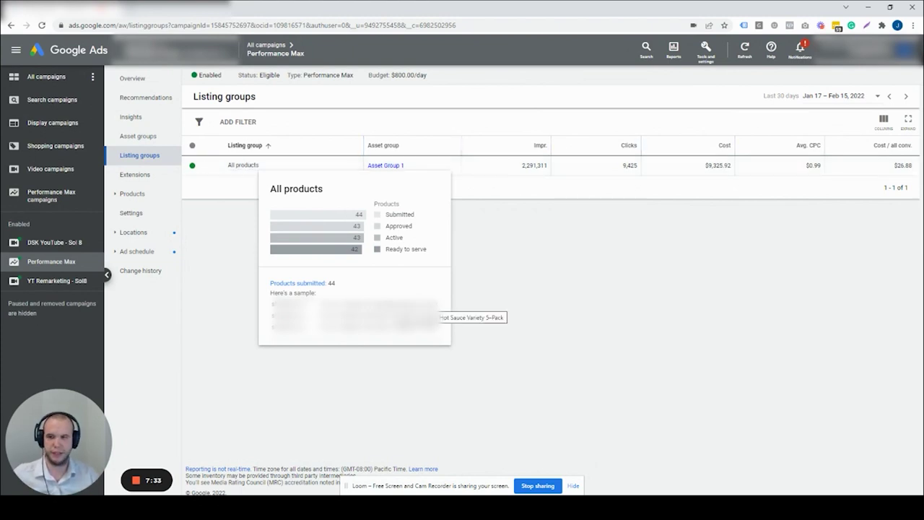
left_click(314, 286)
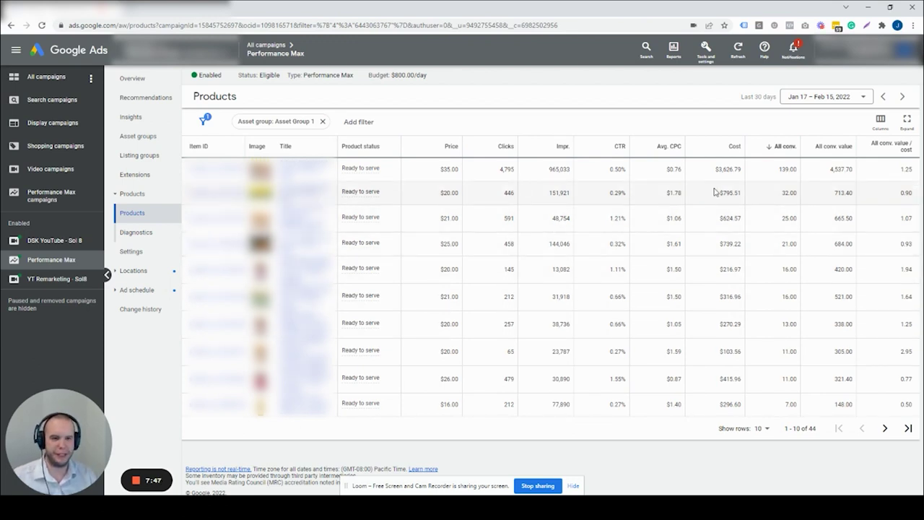
Step: Examine the conversion columns available for the products table and leave the column set without applying changes
mouse_move(836, 152)
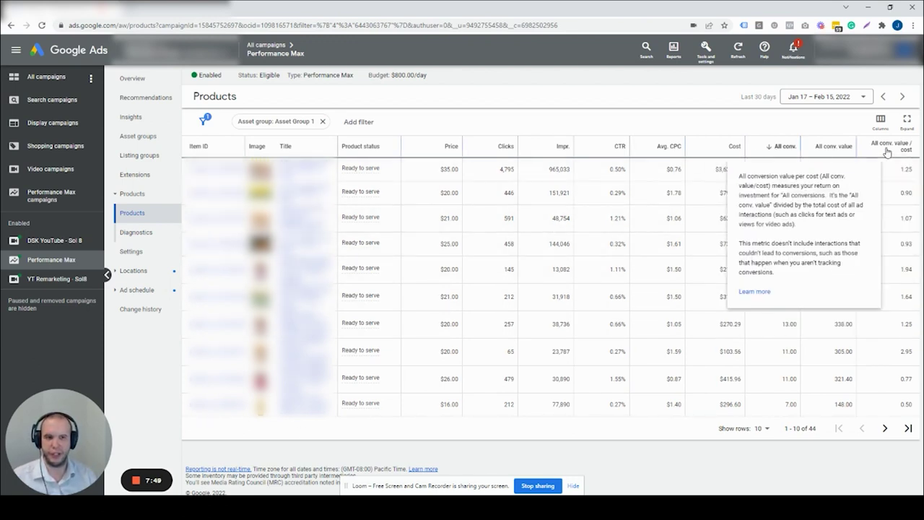
left_click(881, 119)
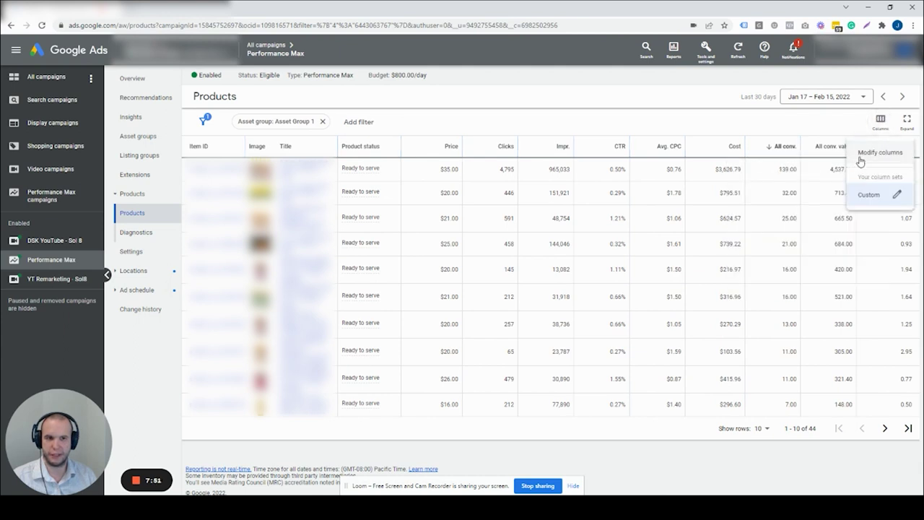
left_click(859, 152)
left_click(355, 179)
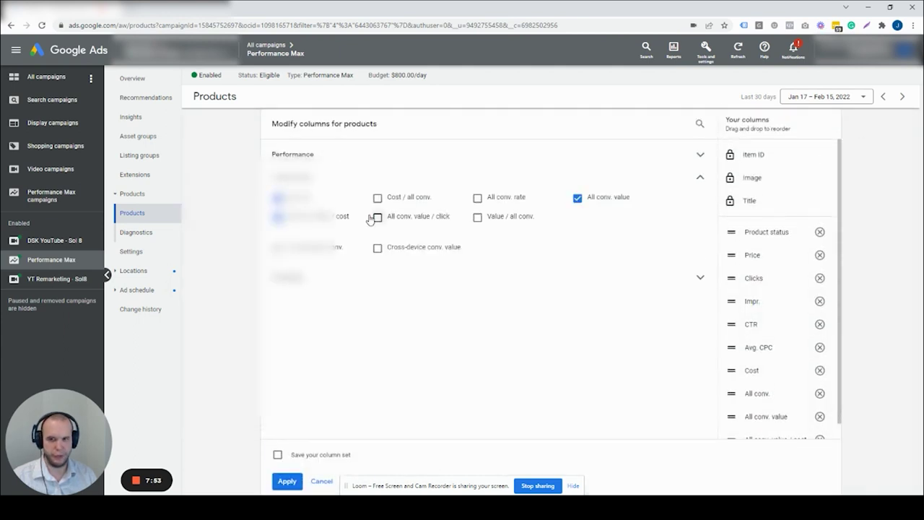
left_click(324, 485)
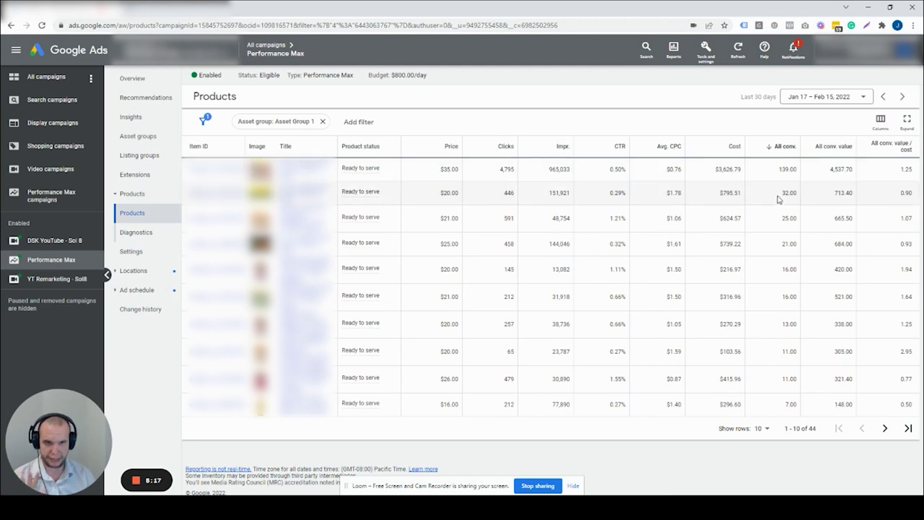
left_click(881, 120)
left_click(836, 130)
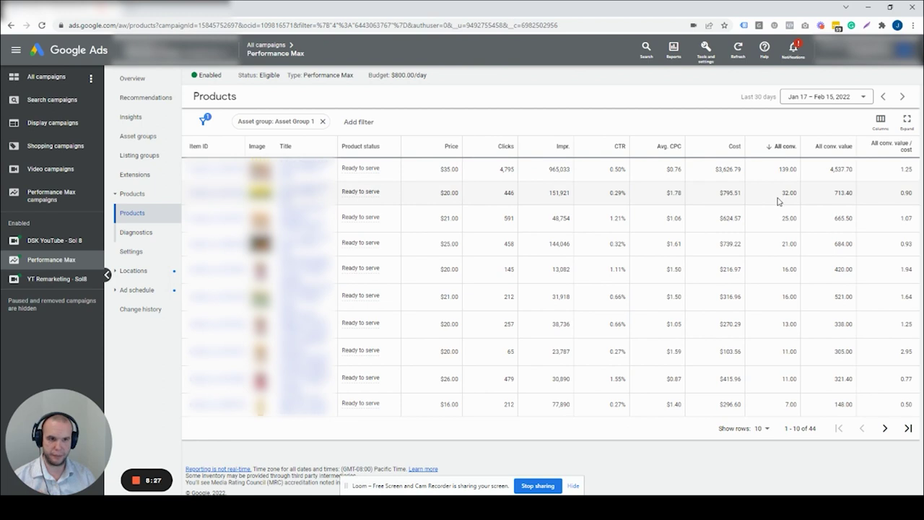
Step: Sort the products by All conv. value / cost in descending order
left_click(870, 153)
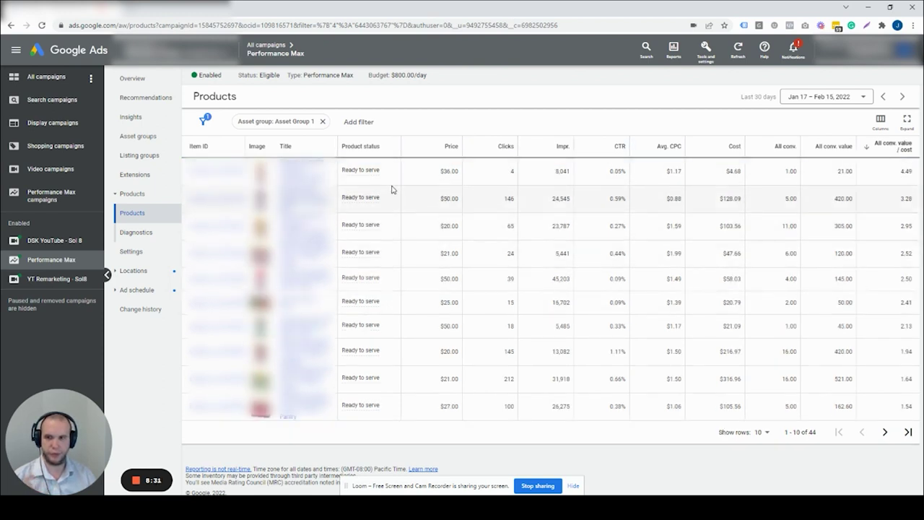
left_click(742, 156)
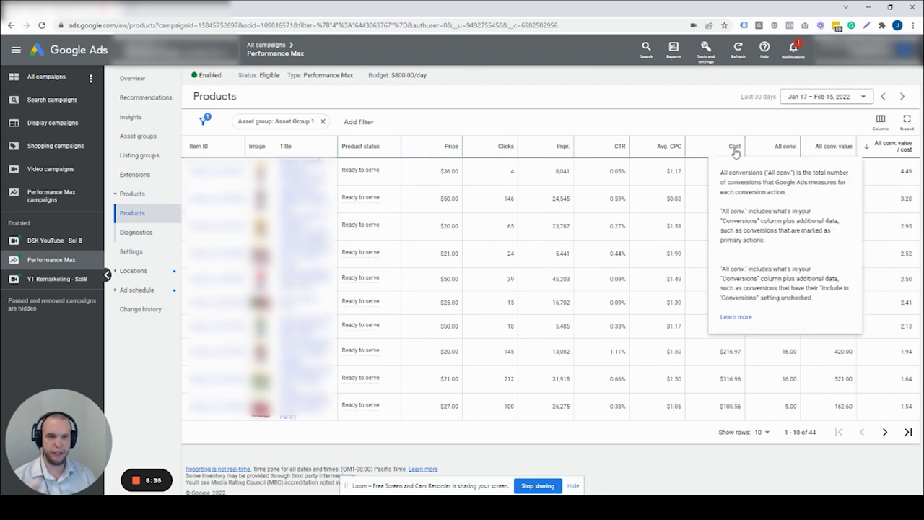
Step: Sort the products by All conv. in descending order and highlight the first product's All conv. figure
left_click(780, 147)
left_click_drag(780, 170, 799, 175)
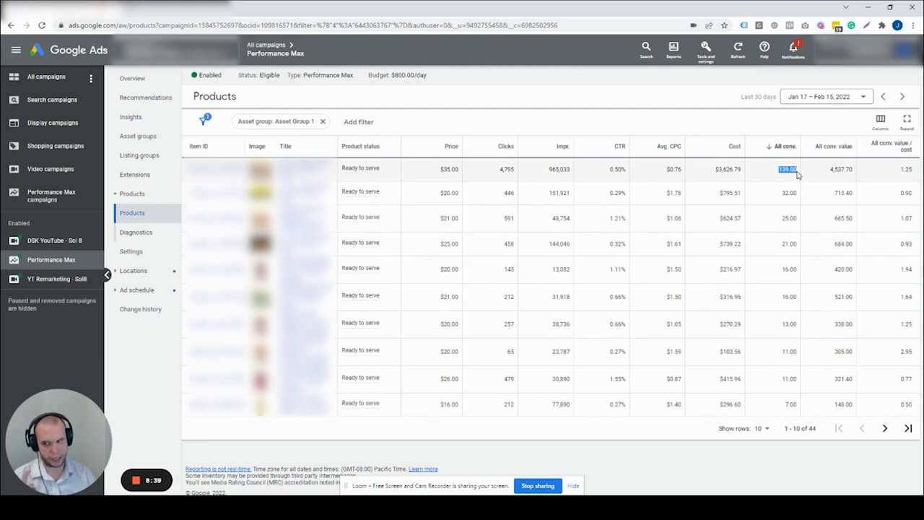
left_click(798, 174)
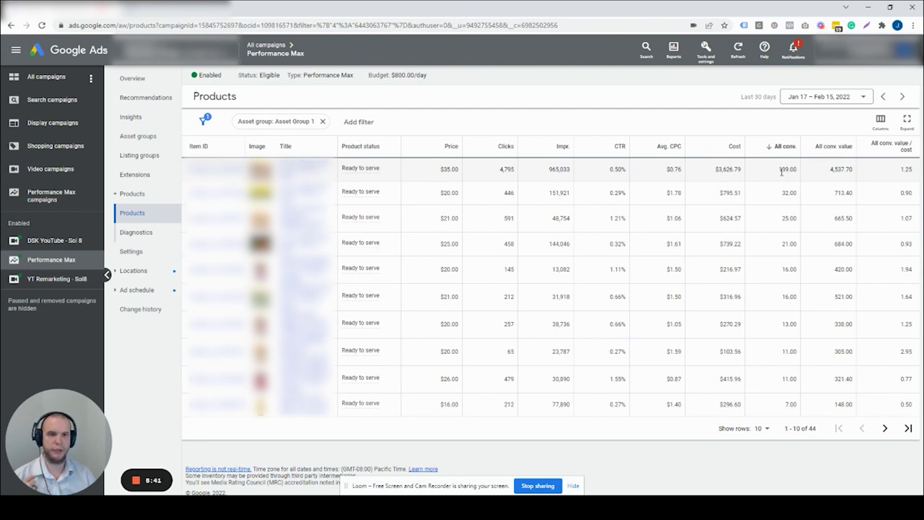
left_click_drag(780, 170, 795, 170)
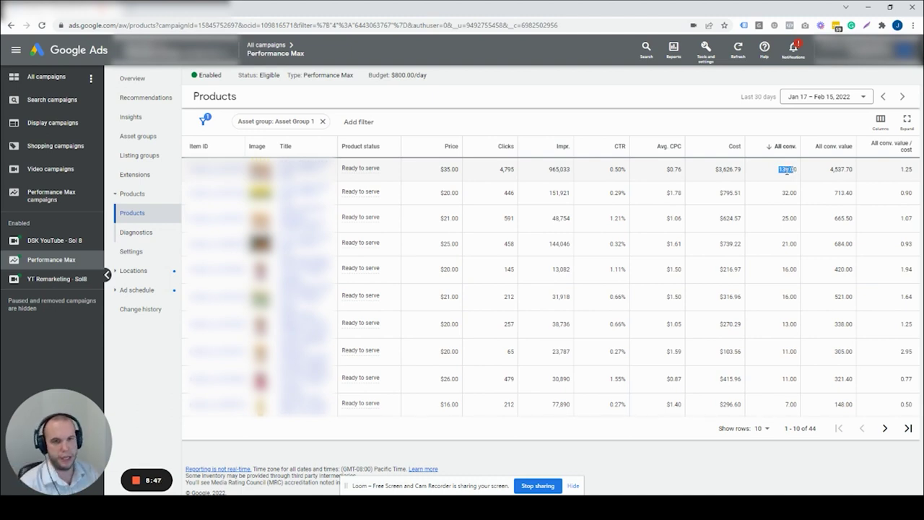
left_click(66, 488)
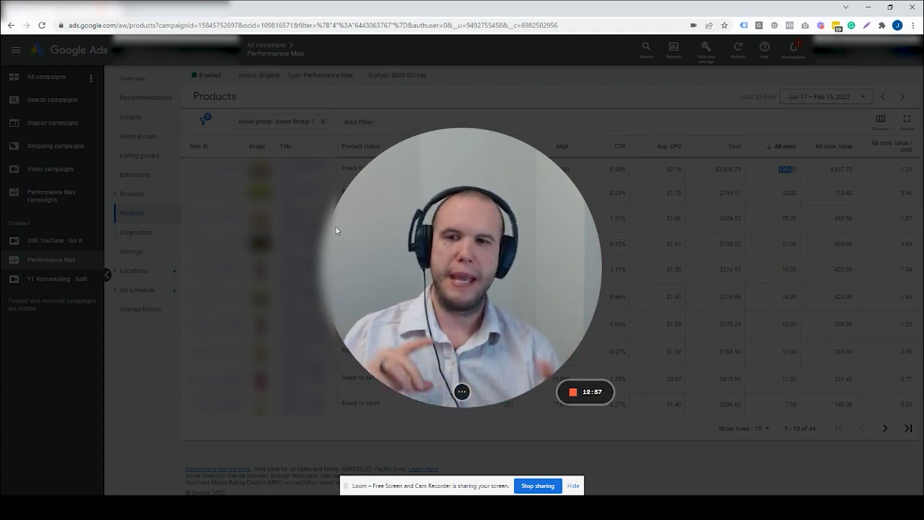
mouse_move(474, 350)
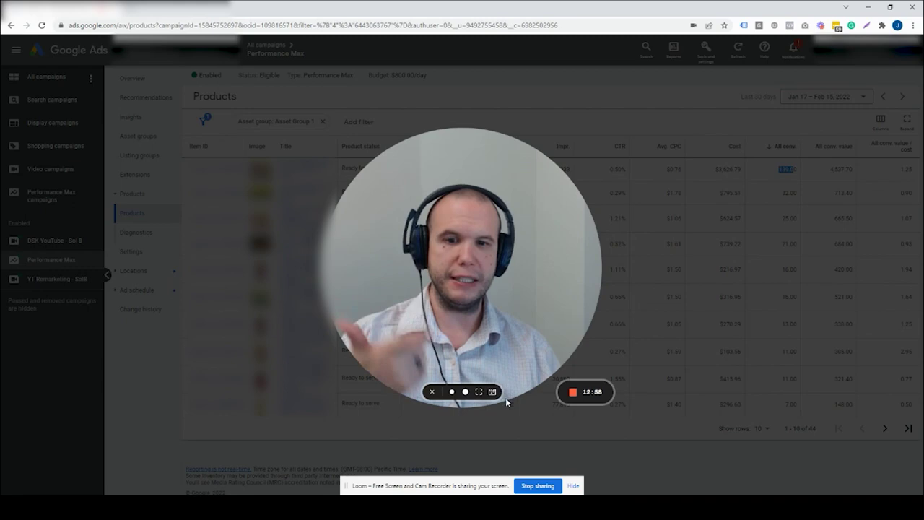
left_click(452, 392)
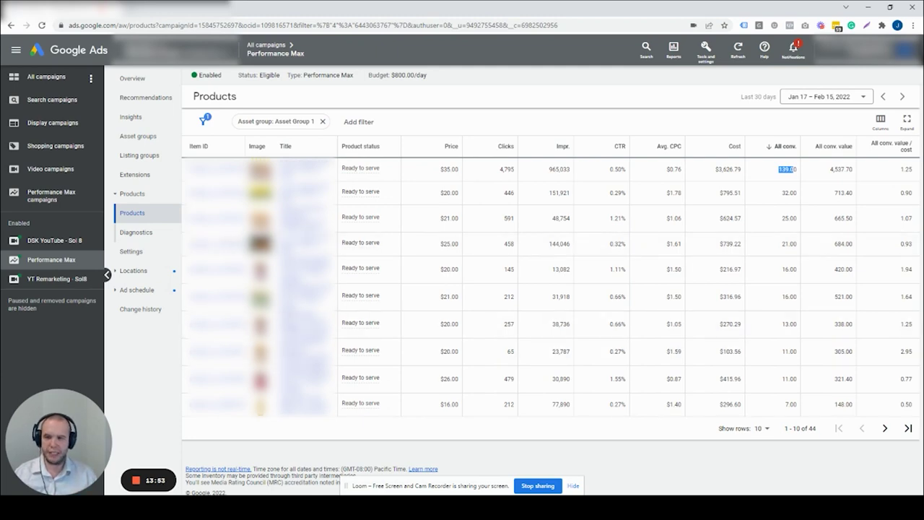
left_click(75, 481)
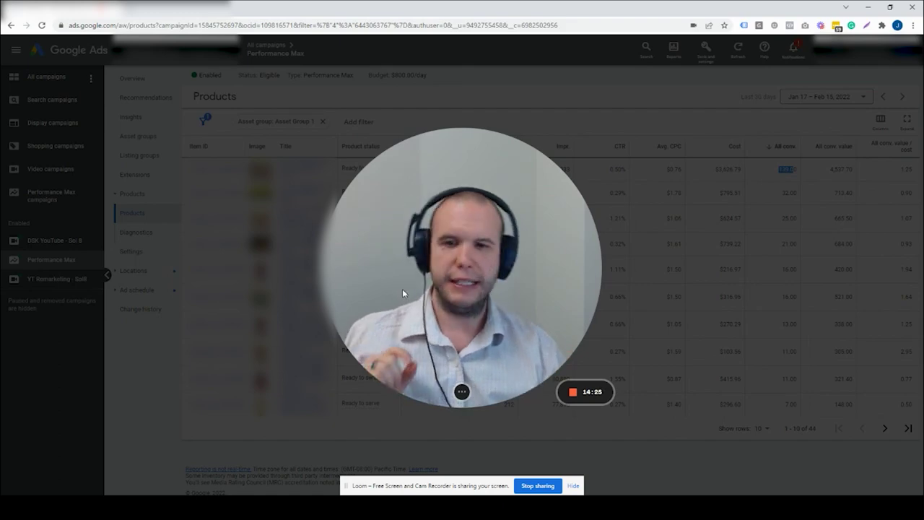
left_click(442, 392)
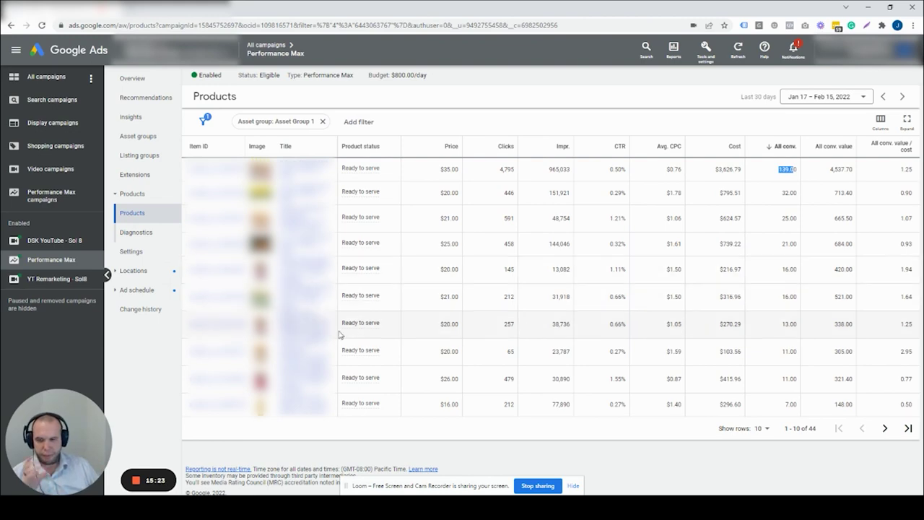
left_click(75, 481)
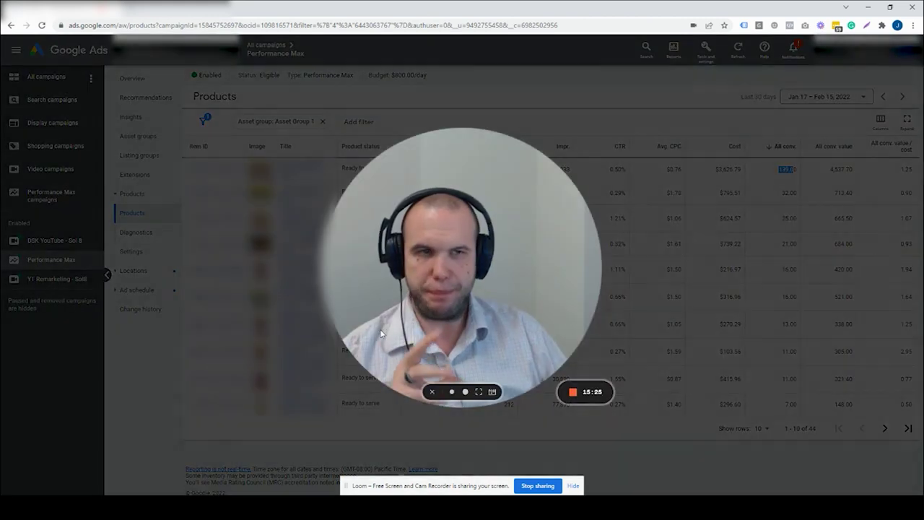